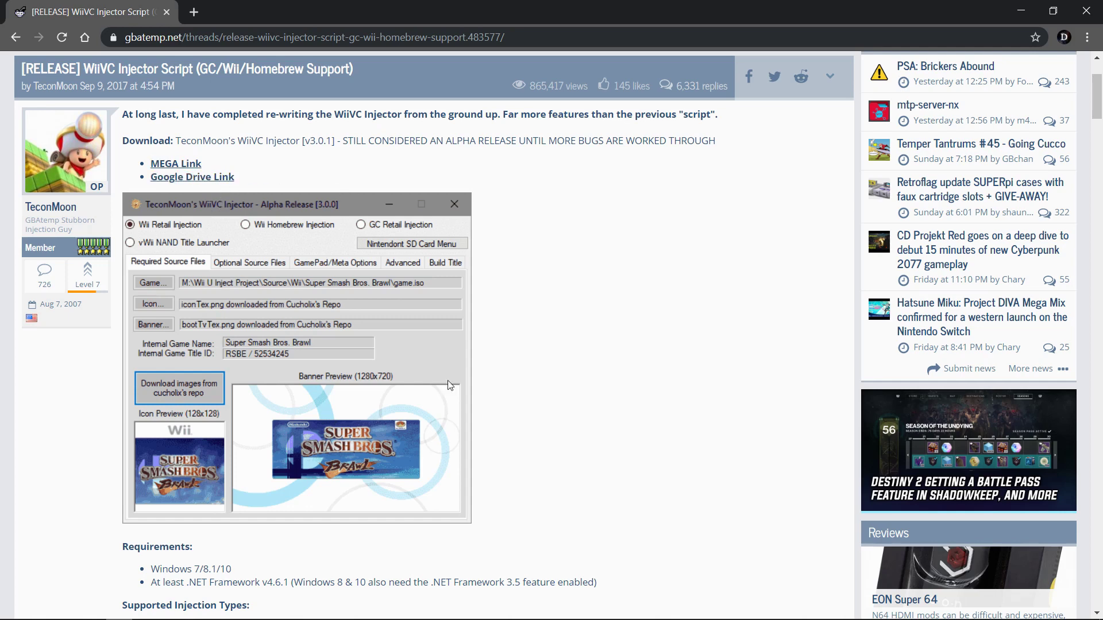
Launch TeconMoon's WiiVC Injector from the Hacking Tools folder and select GC Retail Injection mode
click(171, 609)
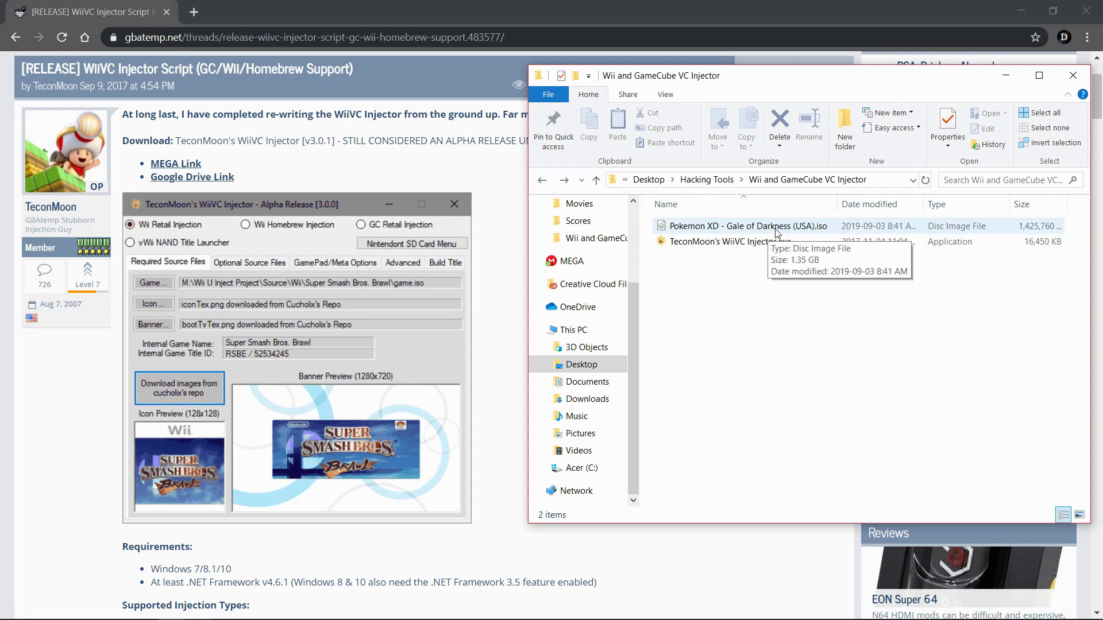
click(766, 244)
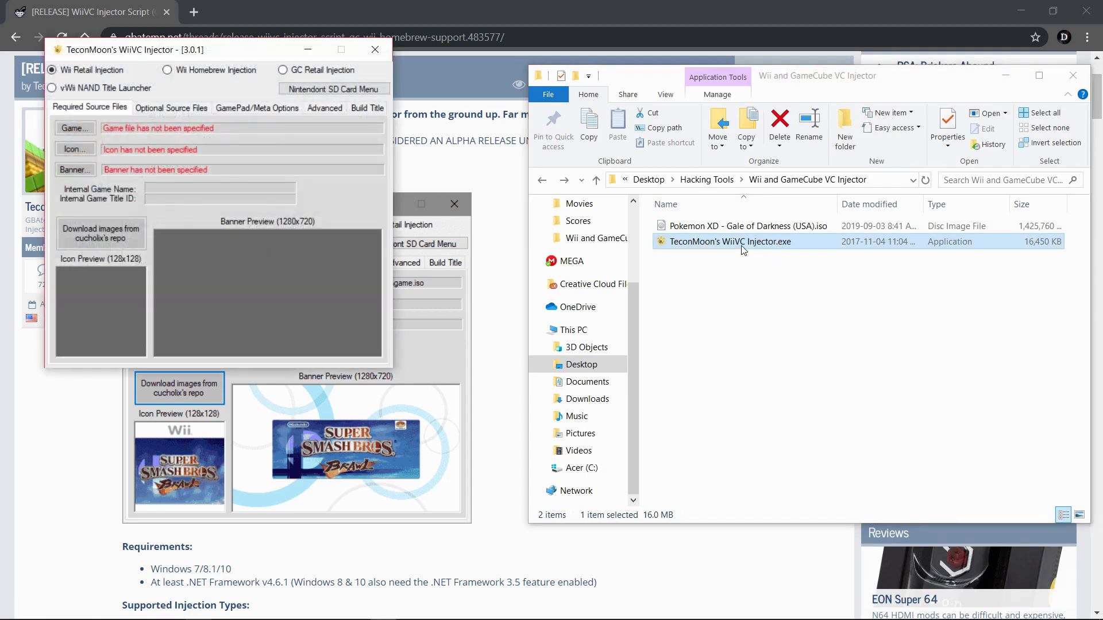
click(286, 73)
Load the Pokemon XD .iso as the game and download its icon and banner from cucholix's repo
click(86, 130)
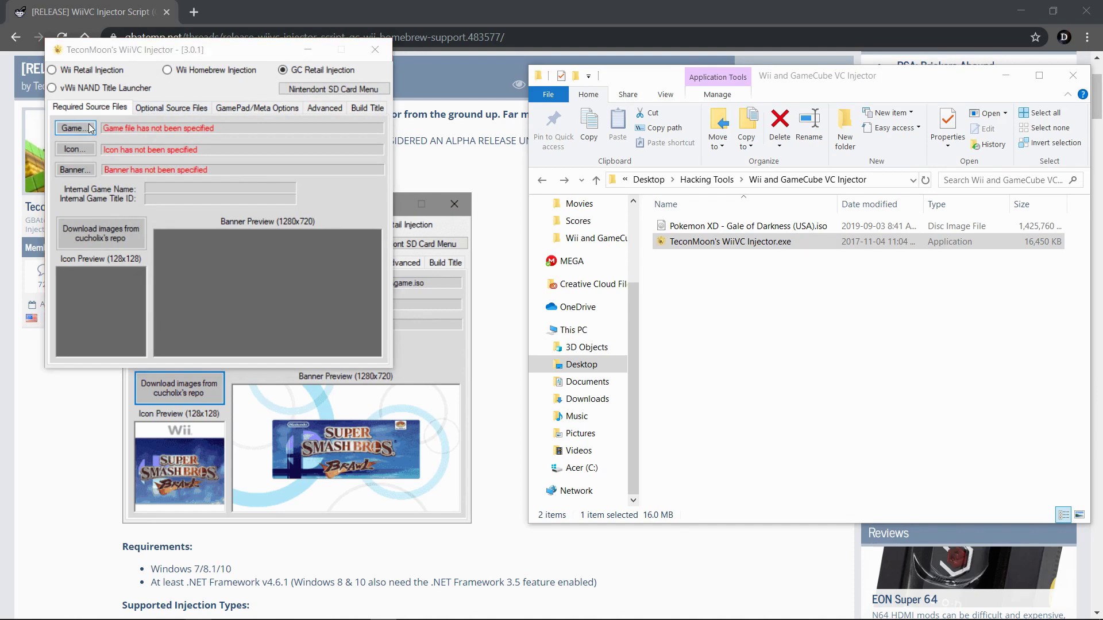
click(281, 162)
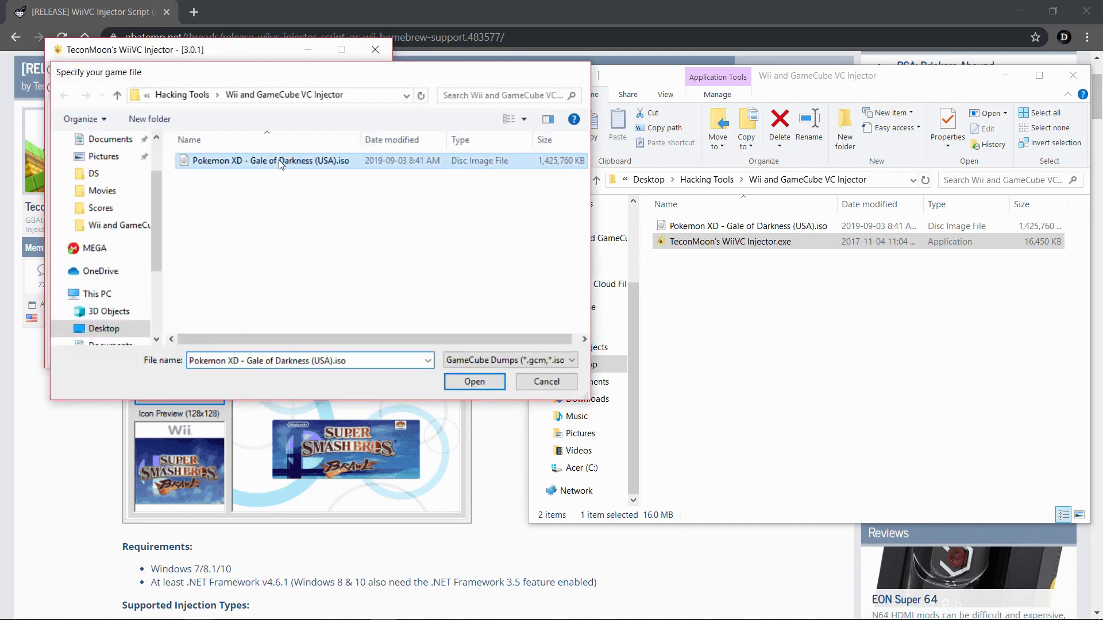
double_click(281, 162)
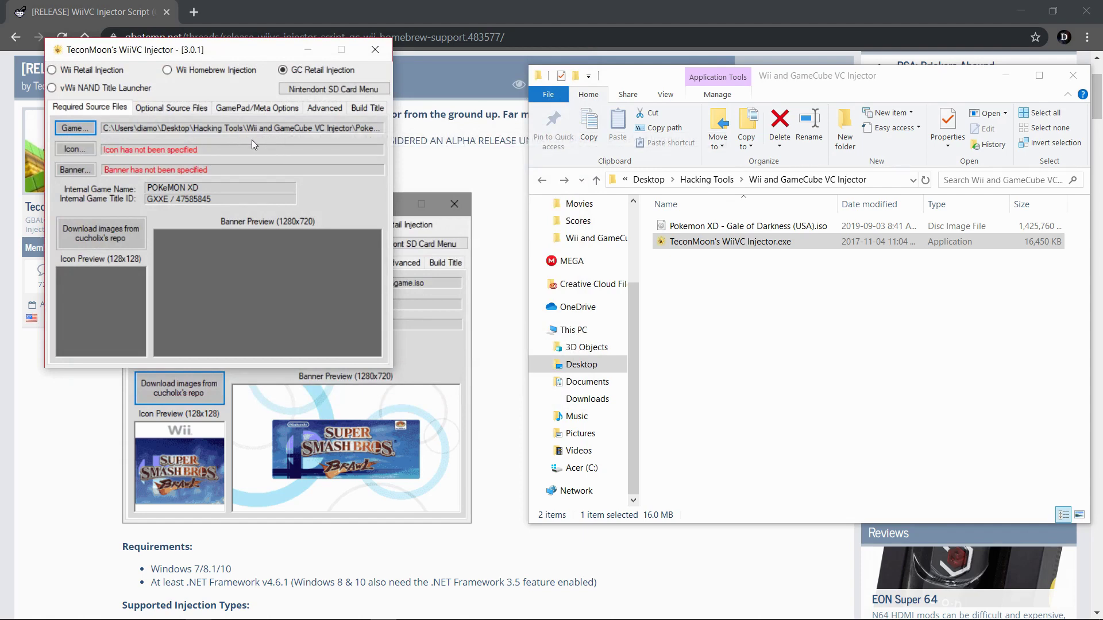
click(108, 236)
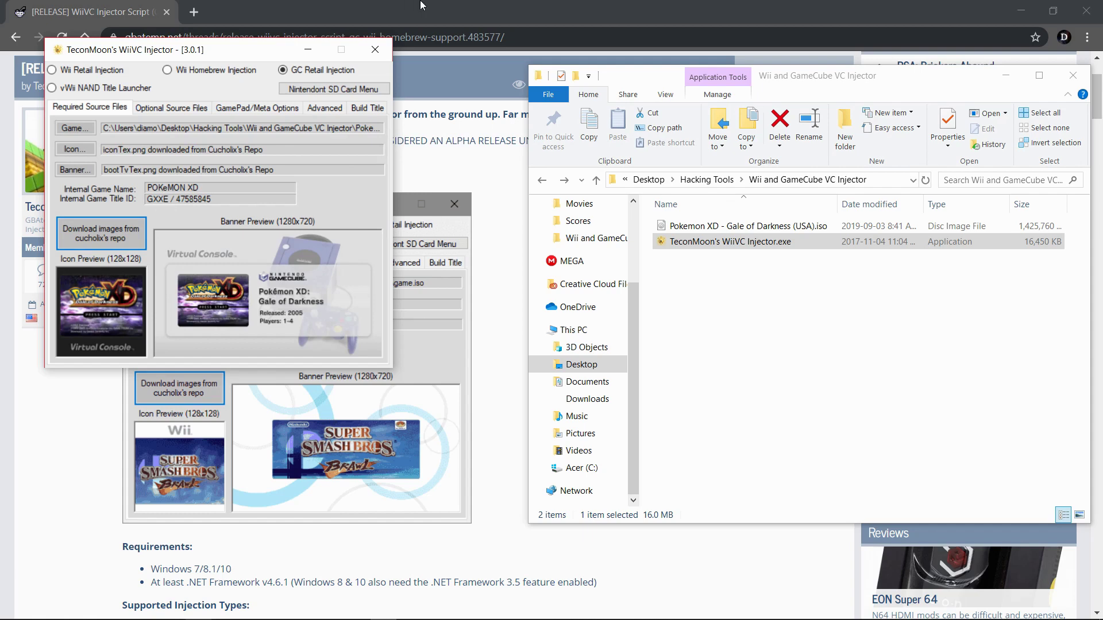
On the GamePad/Meta Options tab, set the packaged title name to 'Pokemon XD - Gale Of Darkness'
click(203, 109)
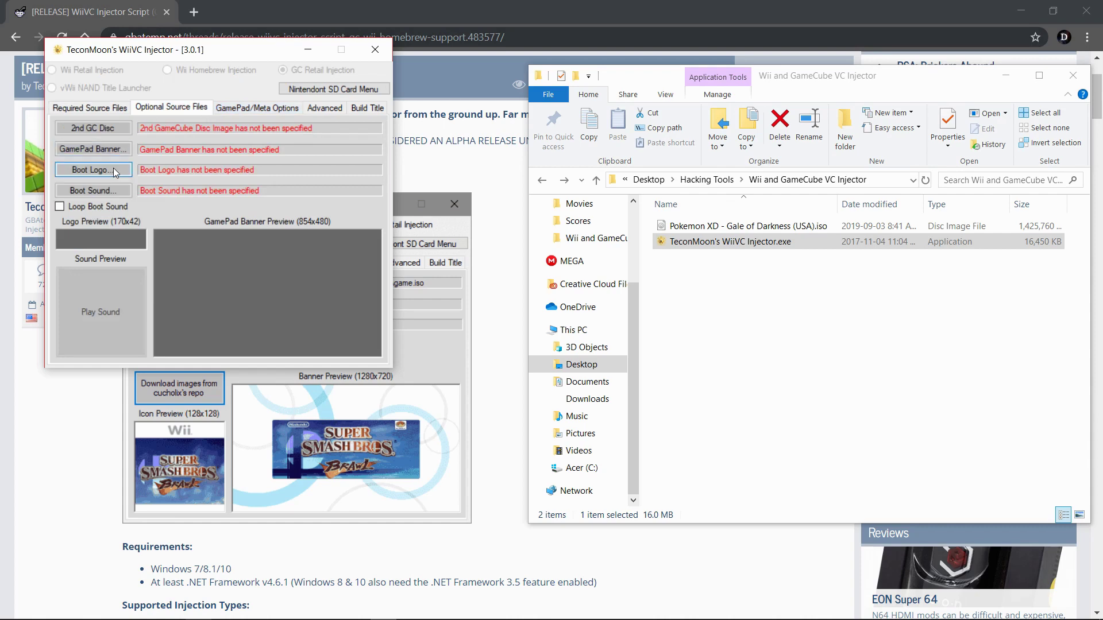
click(227, 107)
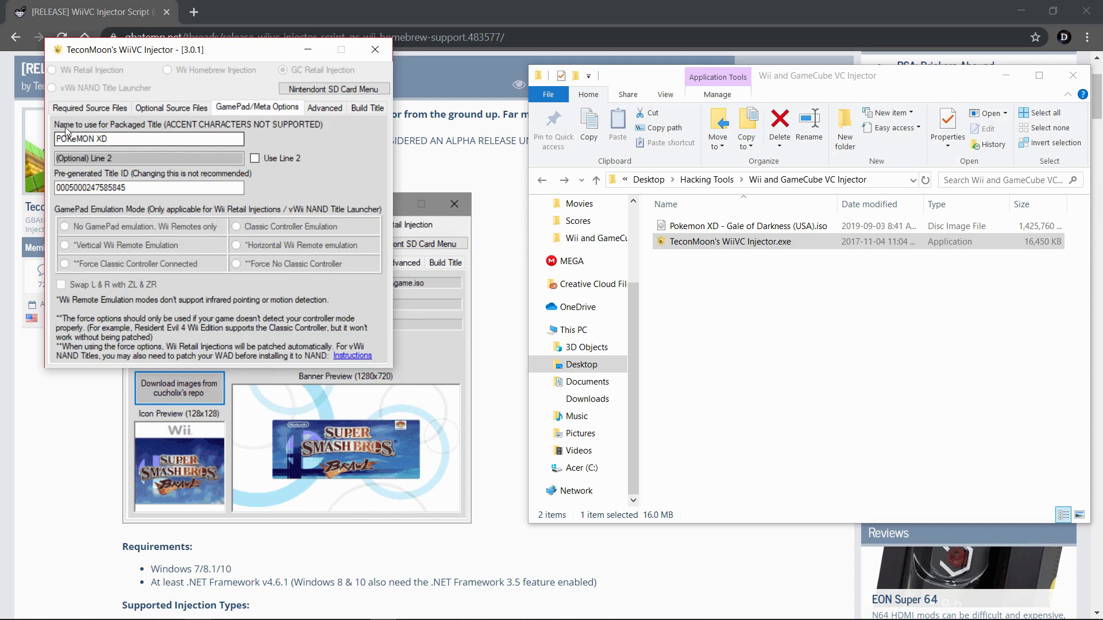
click(81, 108)
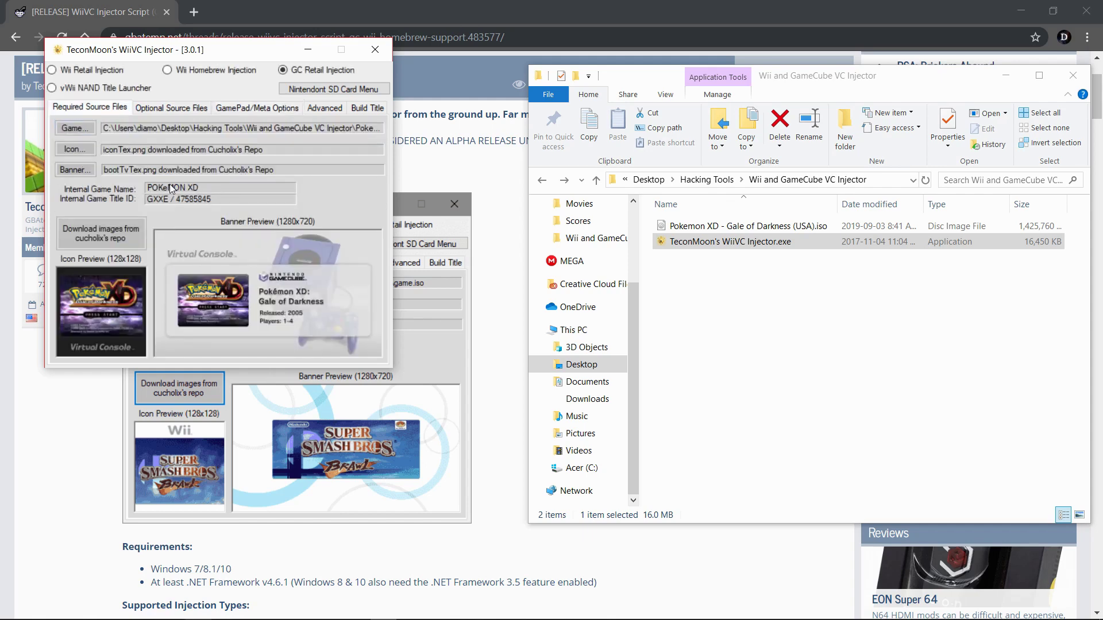
click(256, 109)
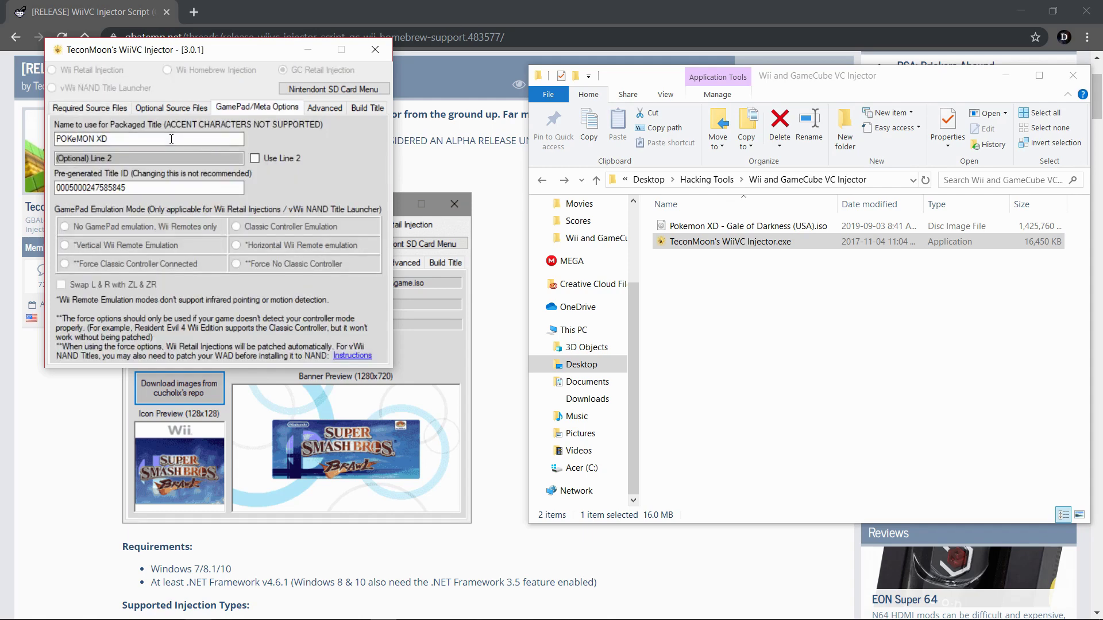
click(77, 139)
key(Right)
key(Right)
key(Right)
key(Right)
key(BackSpace)
key(BackSpace)
key(BackSpace)
key(BackSpace)
key(BackSpace)
key(BackSpace)
key(BackSpace)
key(BackSpace)
key(BackSpace)
text(oke)
text(mon XD - Gale Of Darkness)
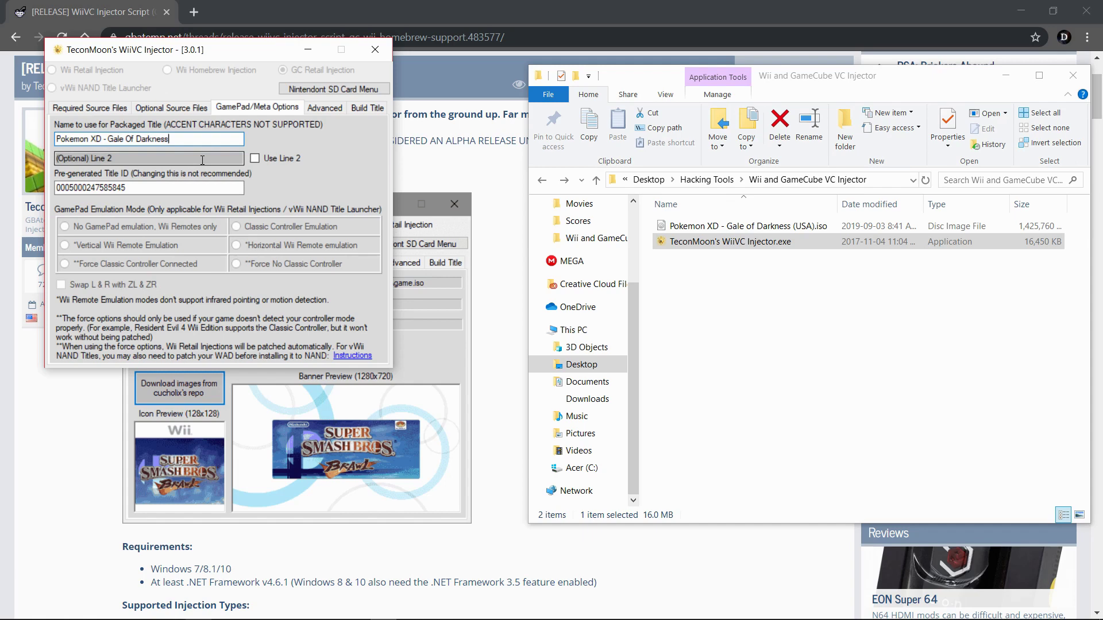
Build the Pokemon XD package, acknowledge Conversion Complete, and close the injector
click(314, 110)
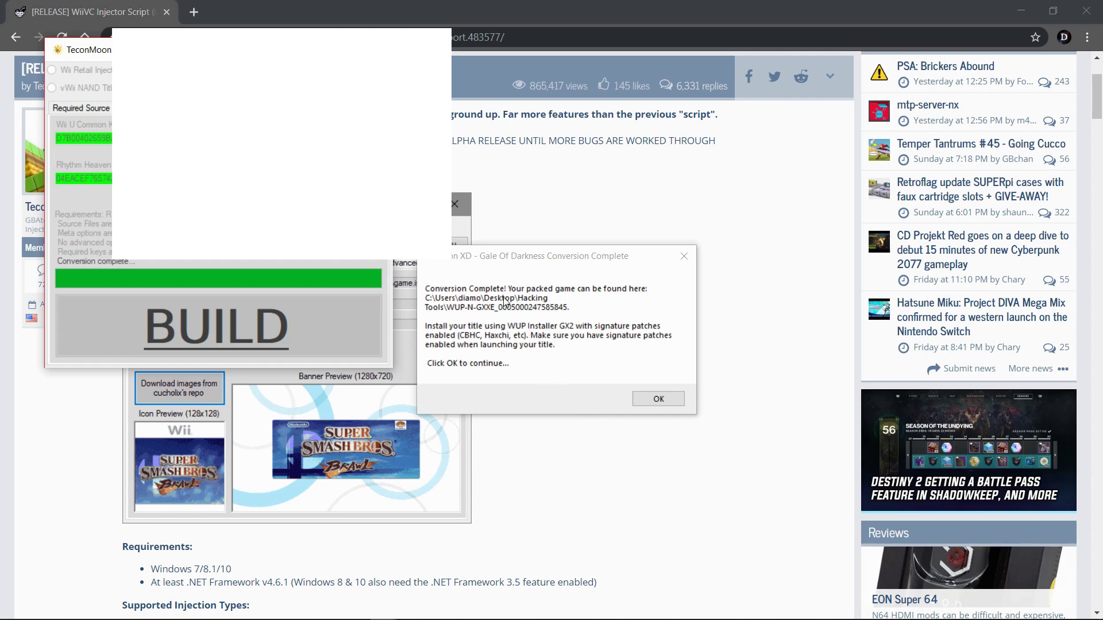
click(659, 399)
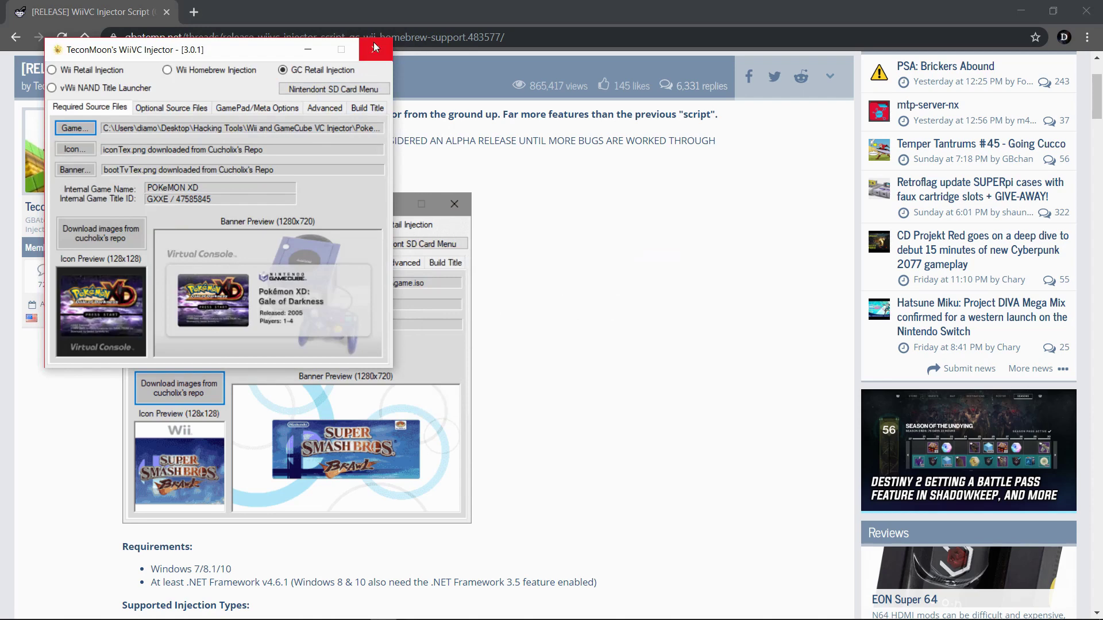
click(376, 48)
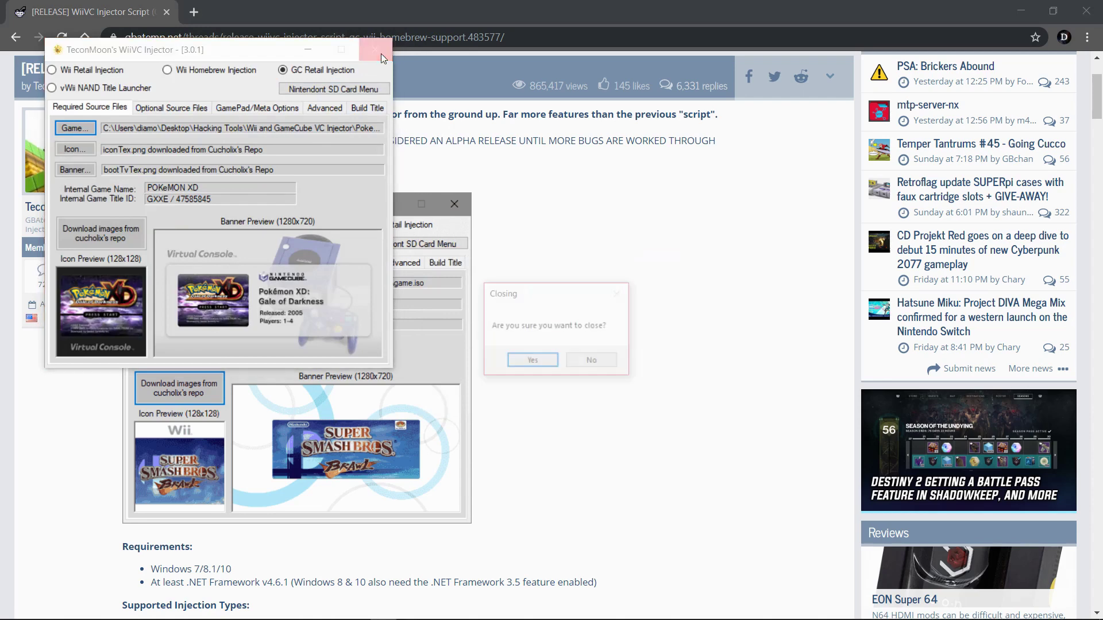
click(533, 362)
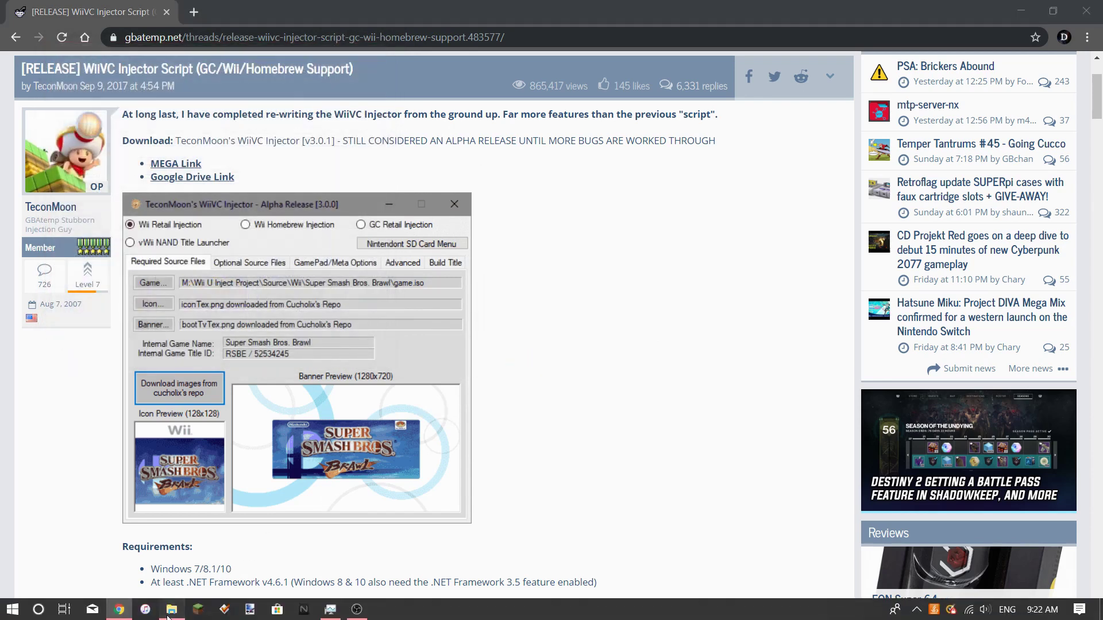
click(167, 614)
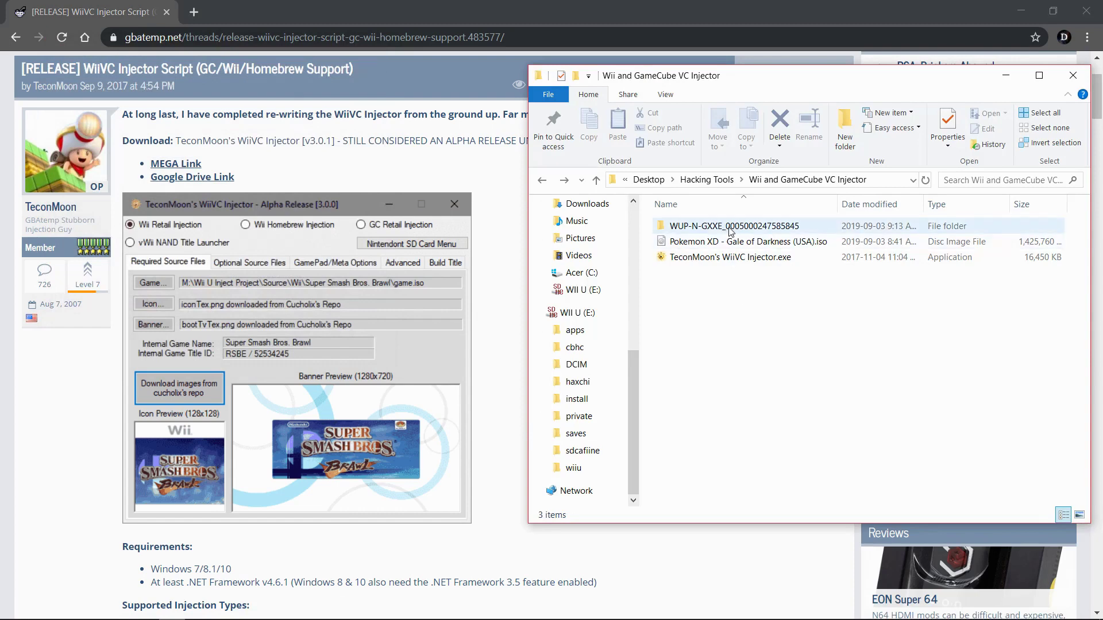
mouse_move(742, 231)
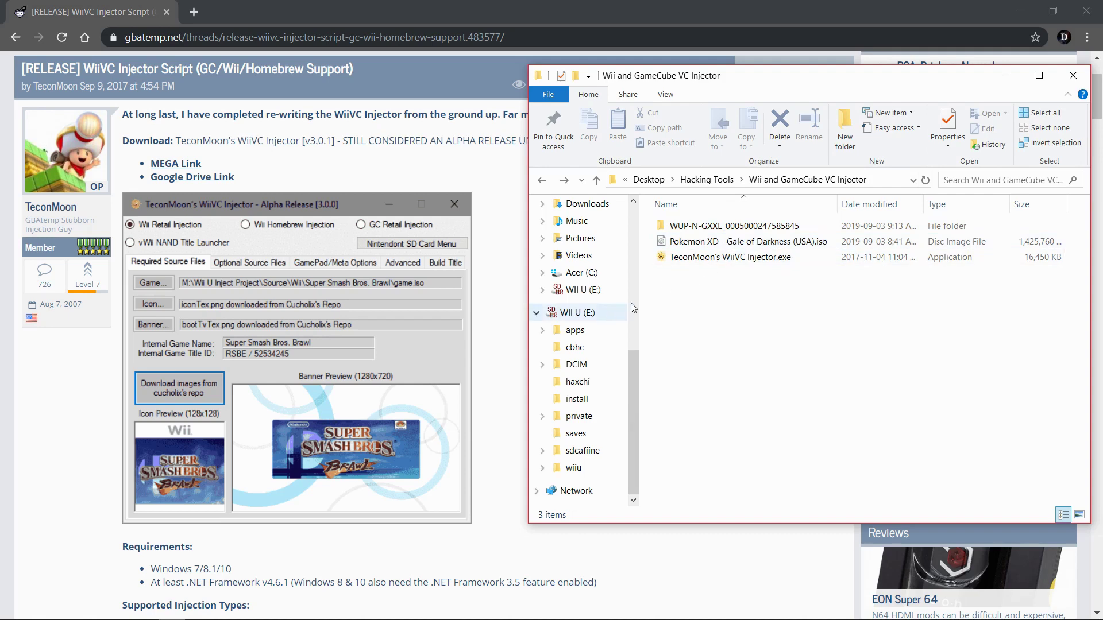
mouse_move(750, 230)
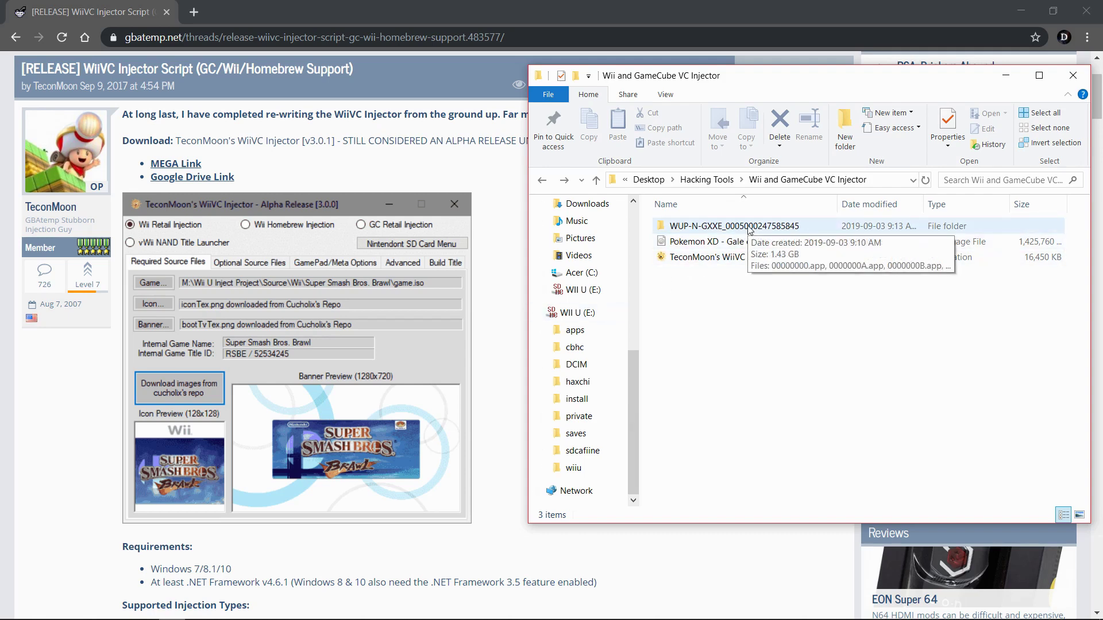
drag(750, 226, 595, 401)
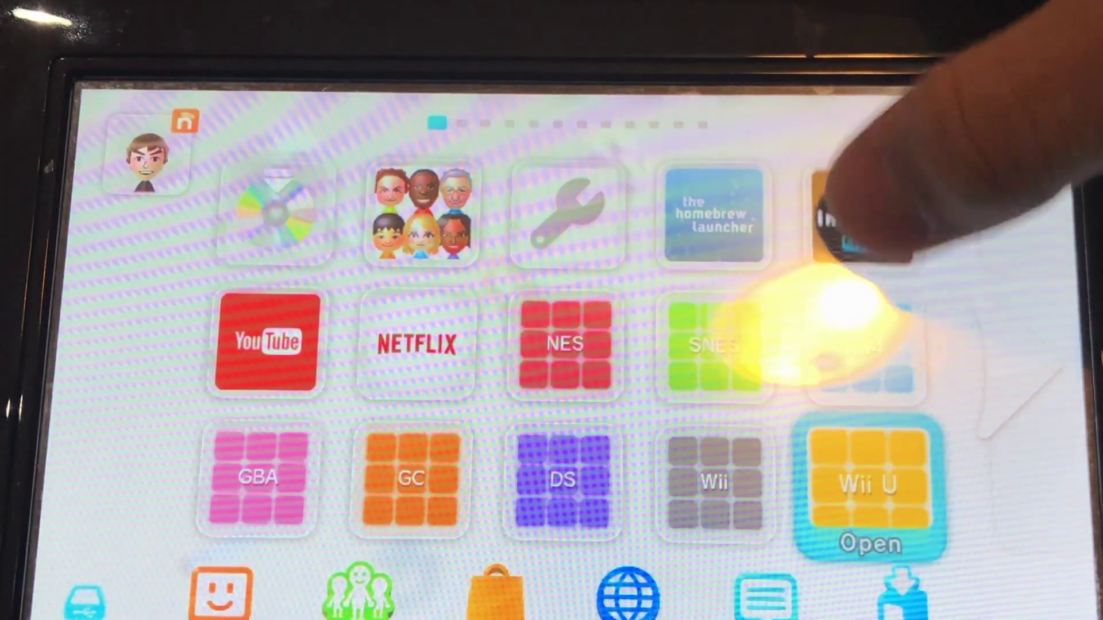
click(833, 224)
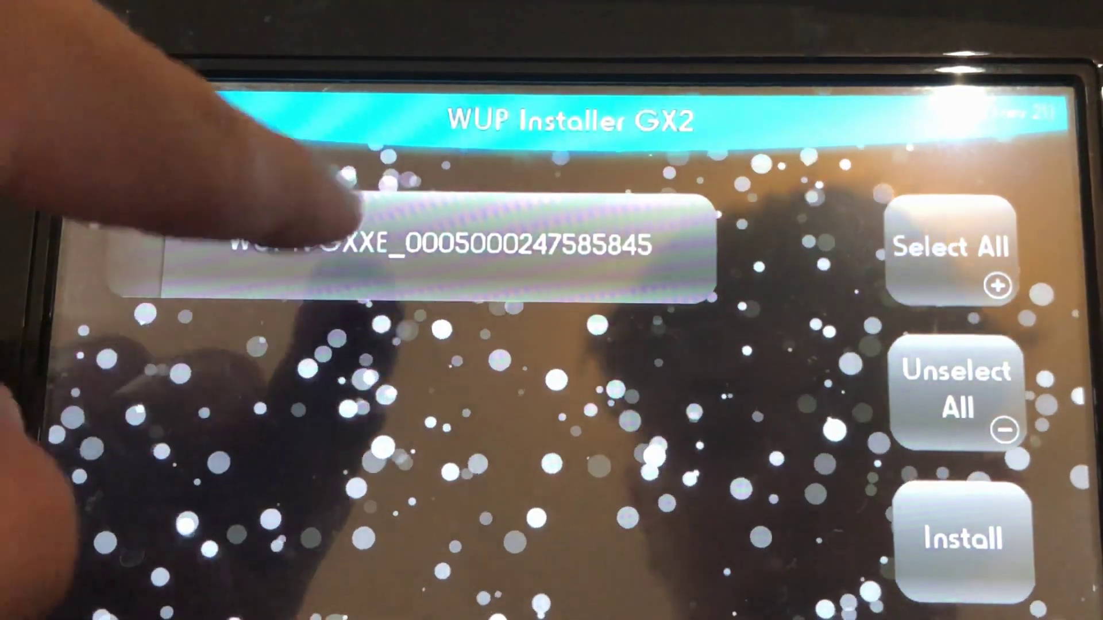
click(270, 241)
click(966, 571)
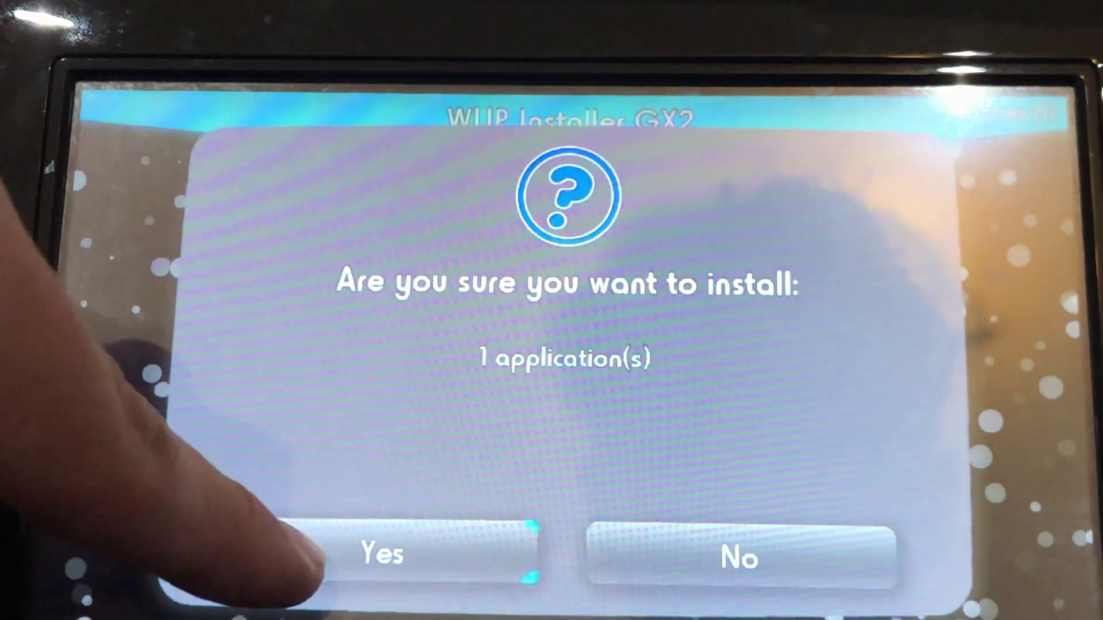
click(322, 563)
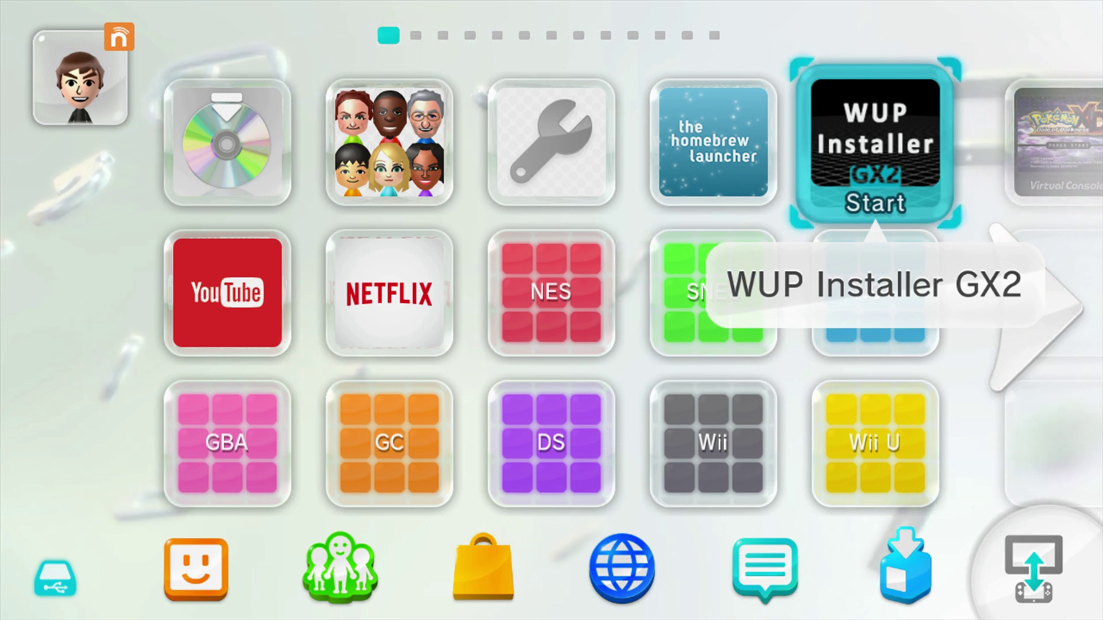
Start Pokemon XD - Gale Of Darkness from the Wii U Menu and answer the GamePad prompt
key(Right)
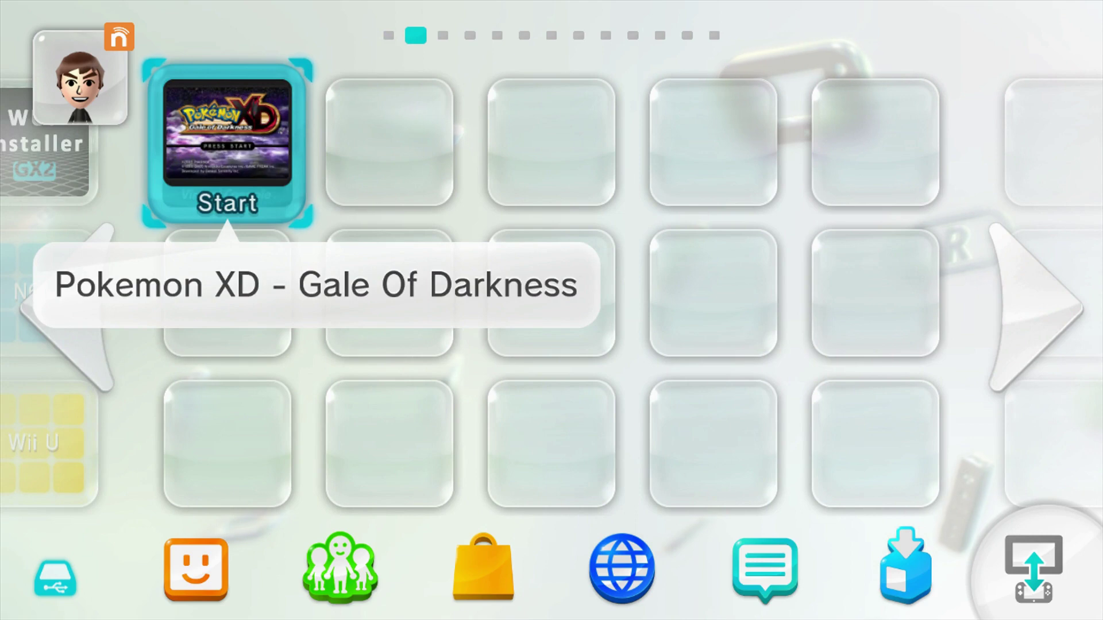
key(Return)
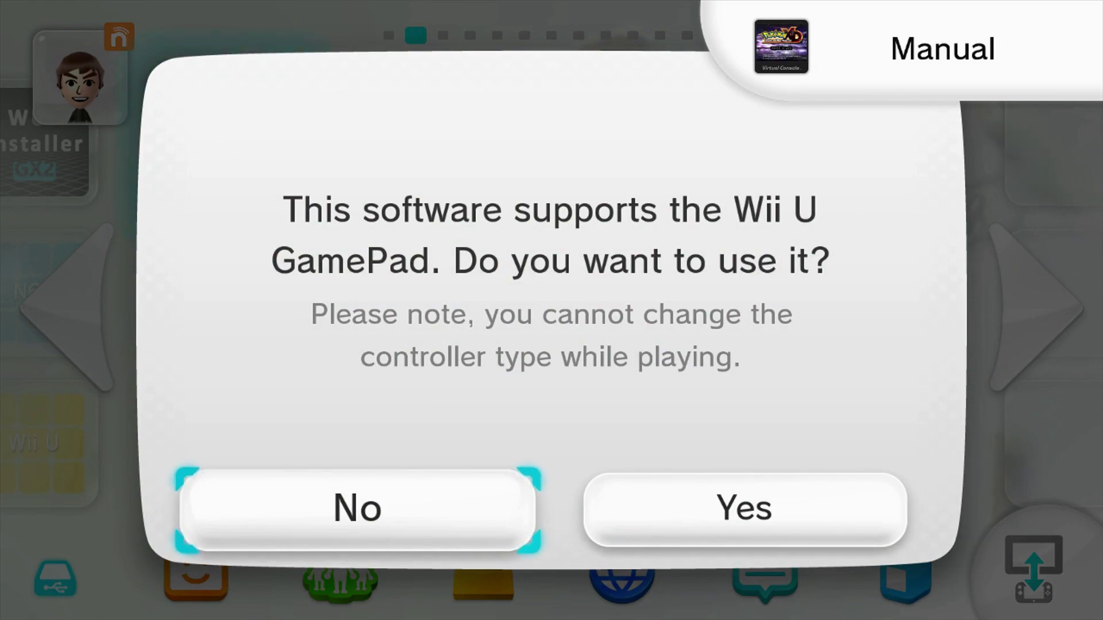
key(Return)
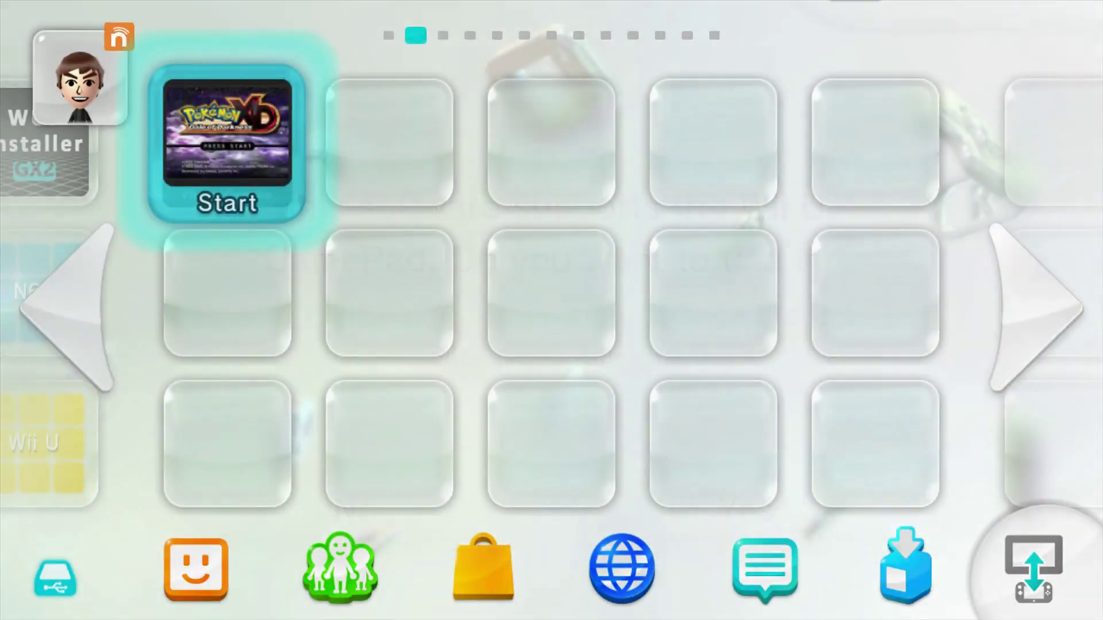
key(Return)
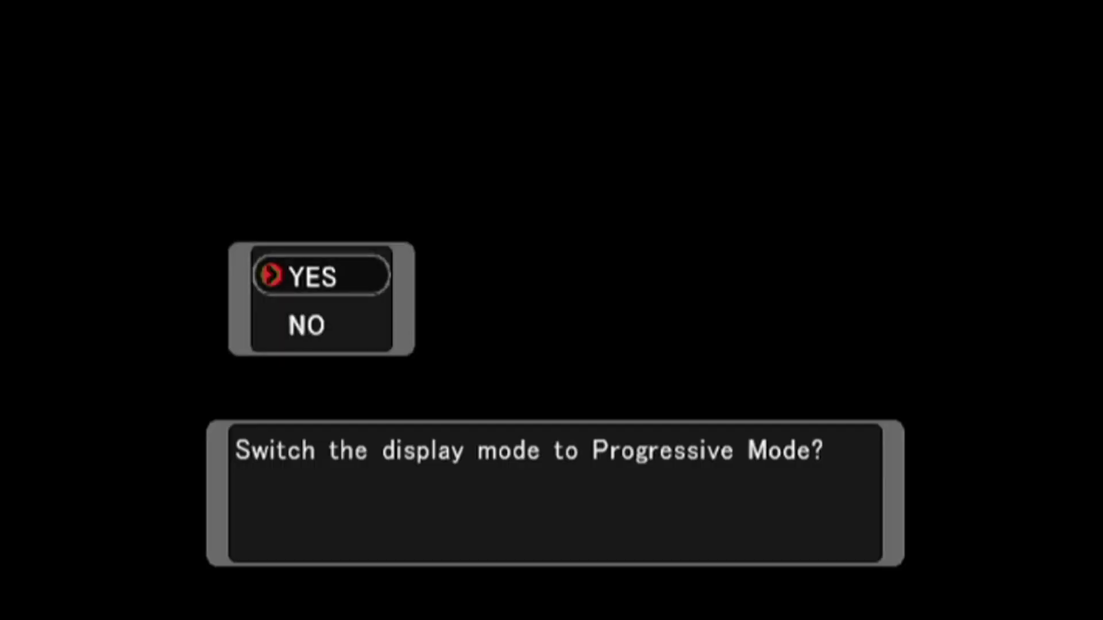
Answer YES to switch Pokemon XD to Progressive Mode
key(Return)
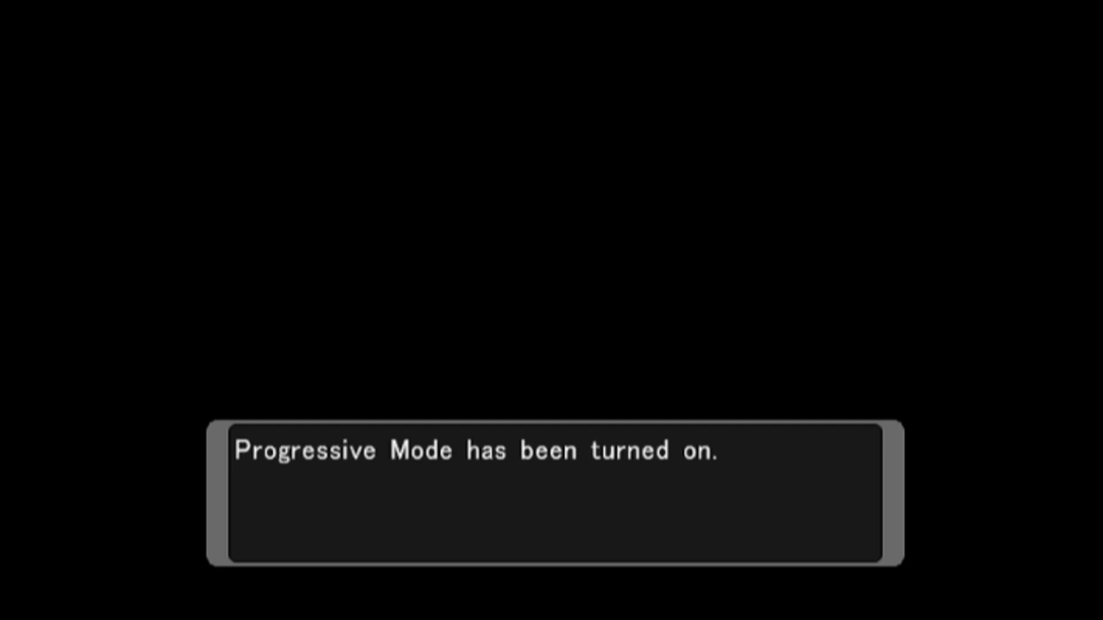